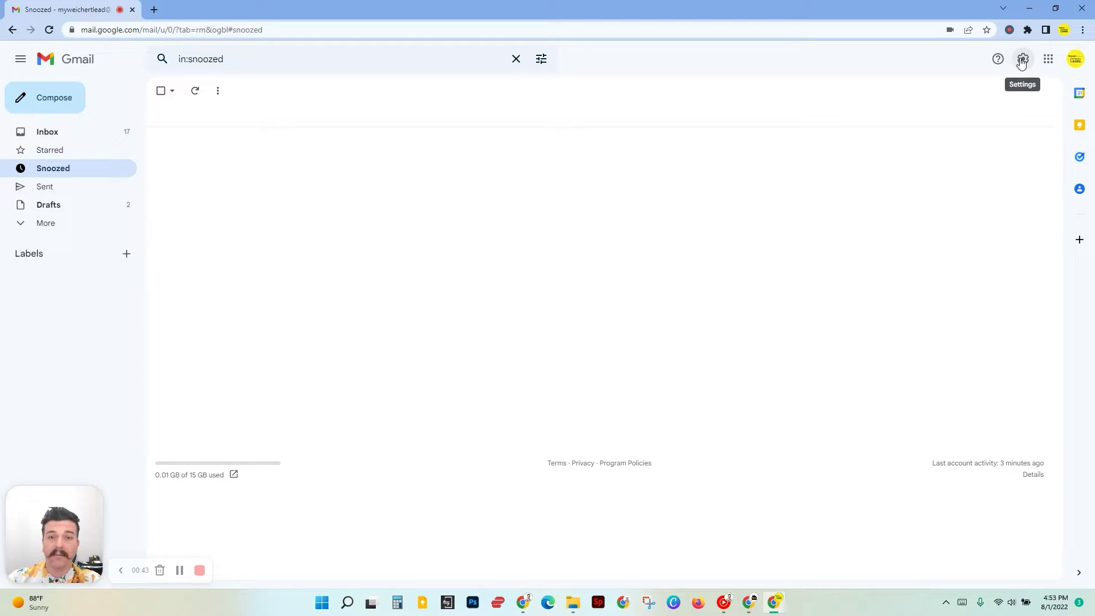
# Step: Open Gmail's full settings and scroll the General tab down to the empty Signature section
pyautogui.click(1021, 61)
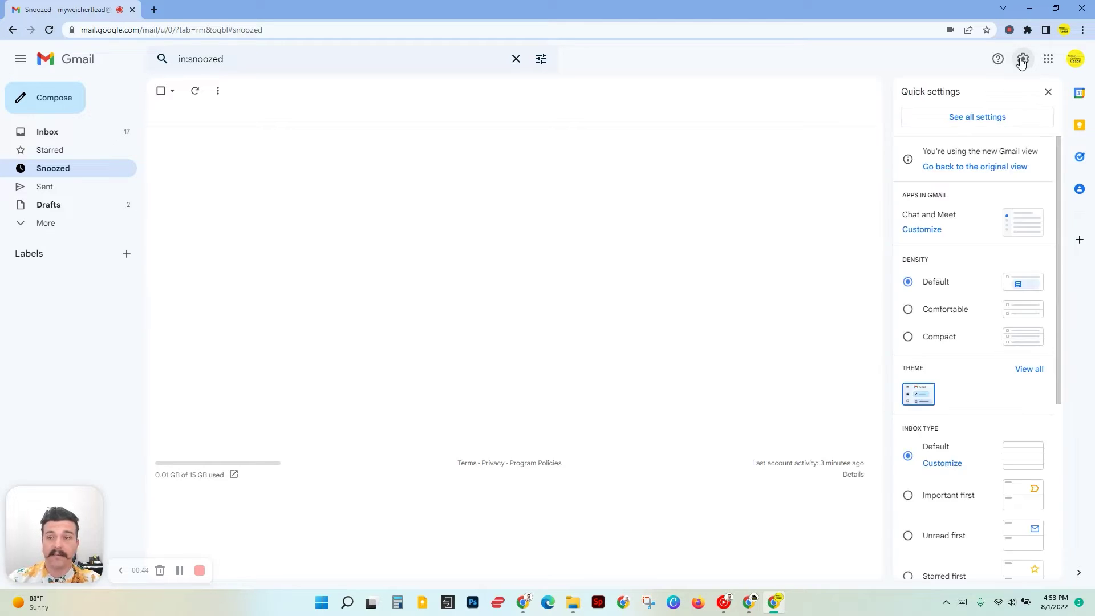
pyautogui.click(977, 119)
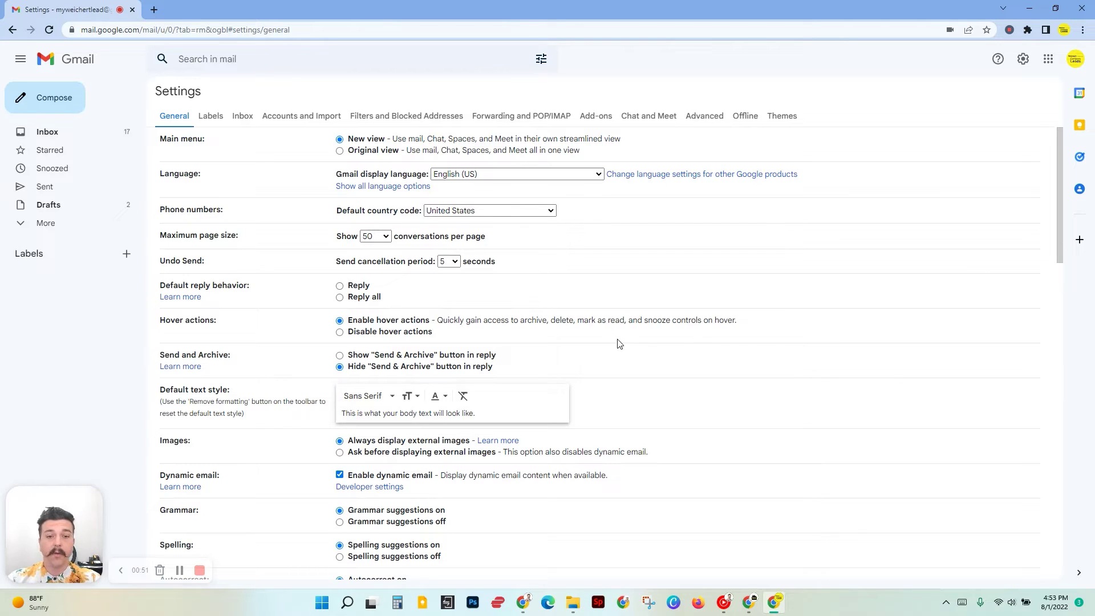
pyautogui.scroll(-2, 620, 331)
pyautogui.scroll(-6, 620, 330)
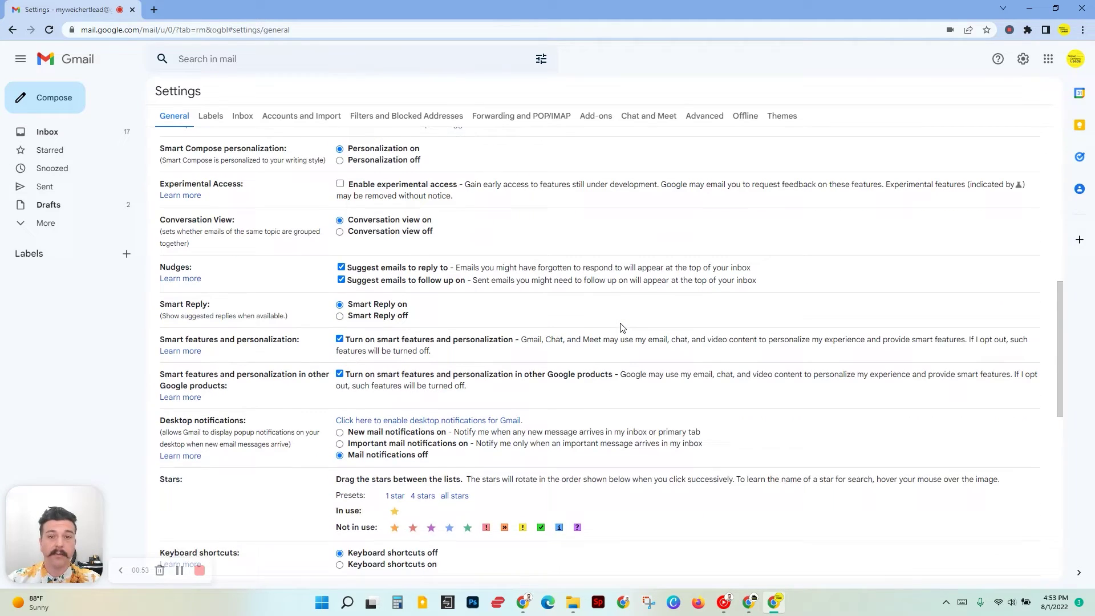
pyautogui.scroll(-8, 622, 327)
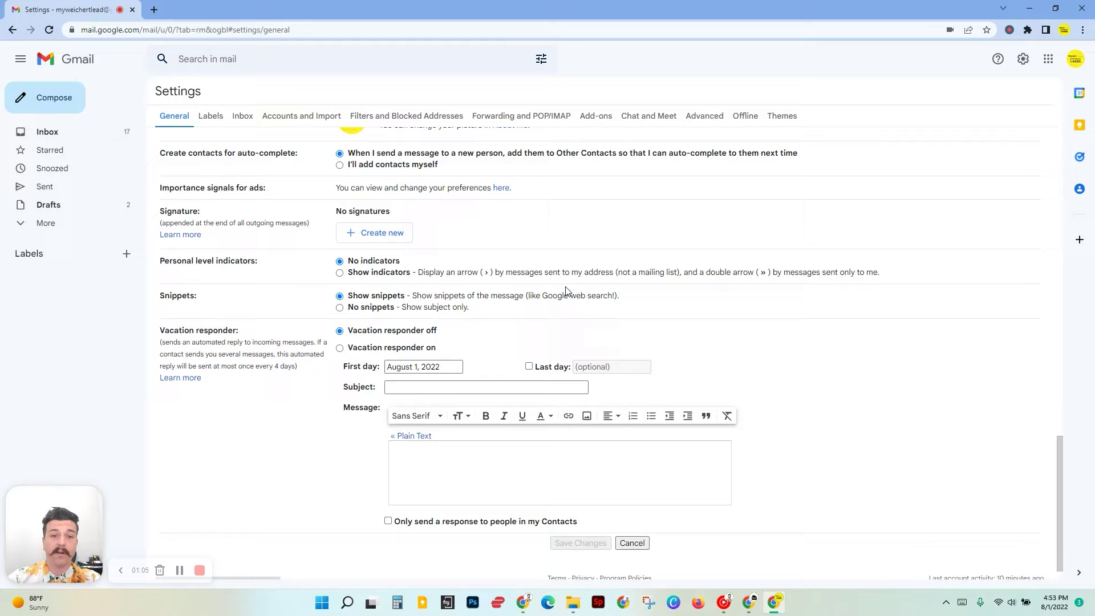
# Step: Create a new, empty signature named with the user's first name plus '#1'
pyautogui.click(391, 231)
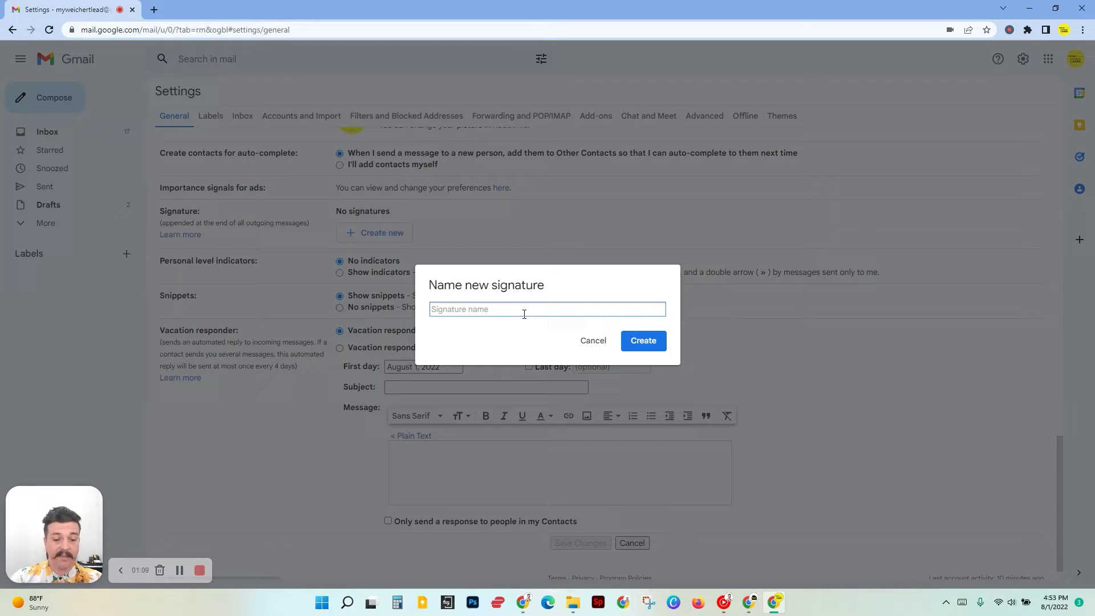
pyautogui.write('shaun')
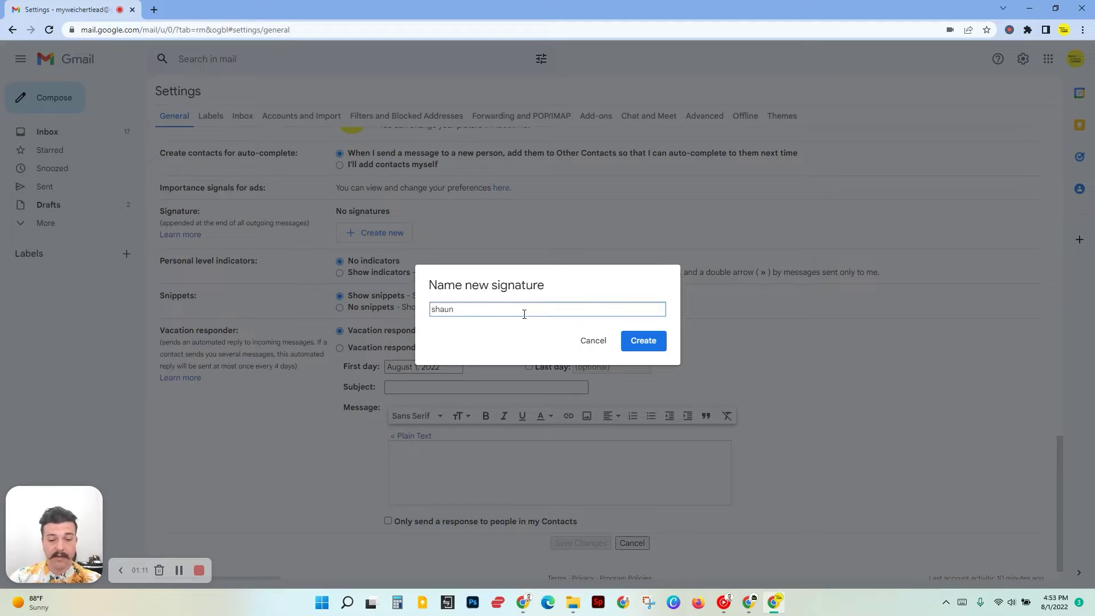
pyautogui.write(' #1')
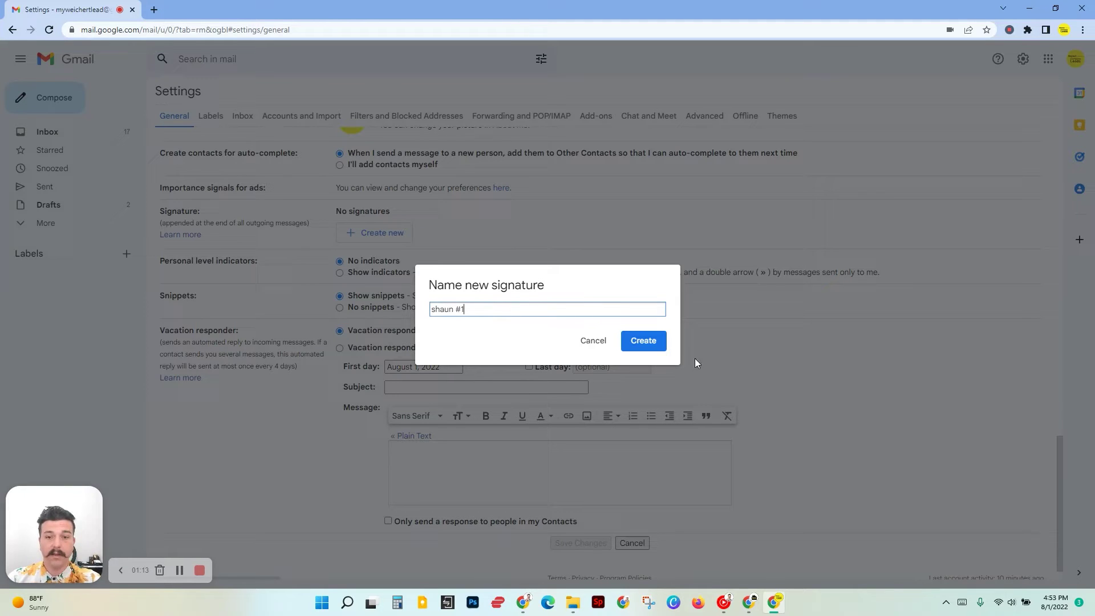
pyautogui.click(643, 341)
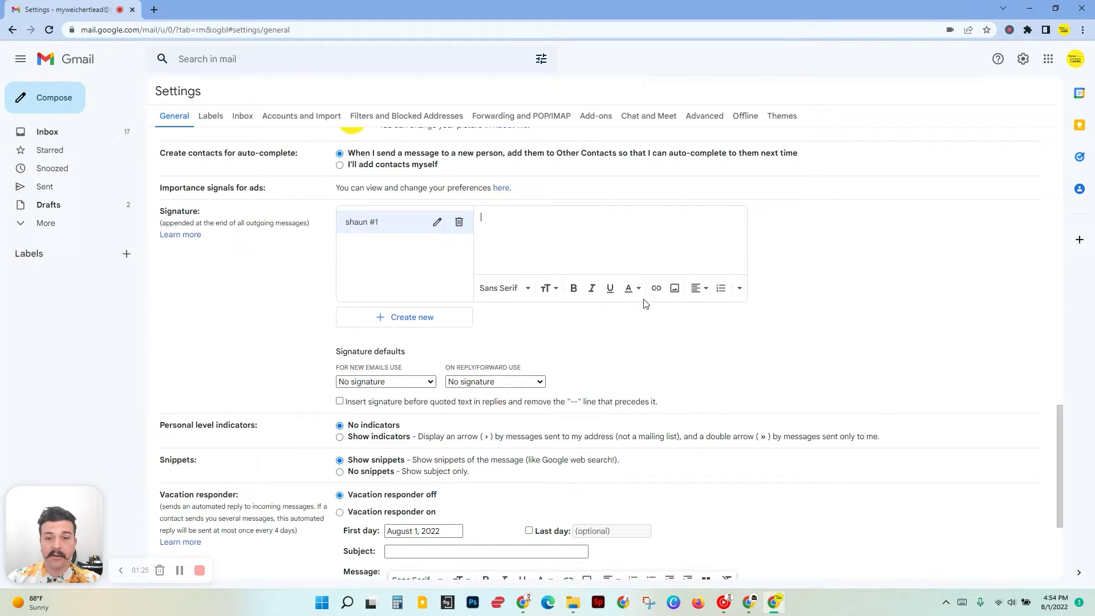
# Step: Upload the agent's email-signature business-card image from the computer into the signature
pyautogui.click(673, 289)
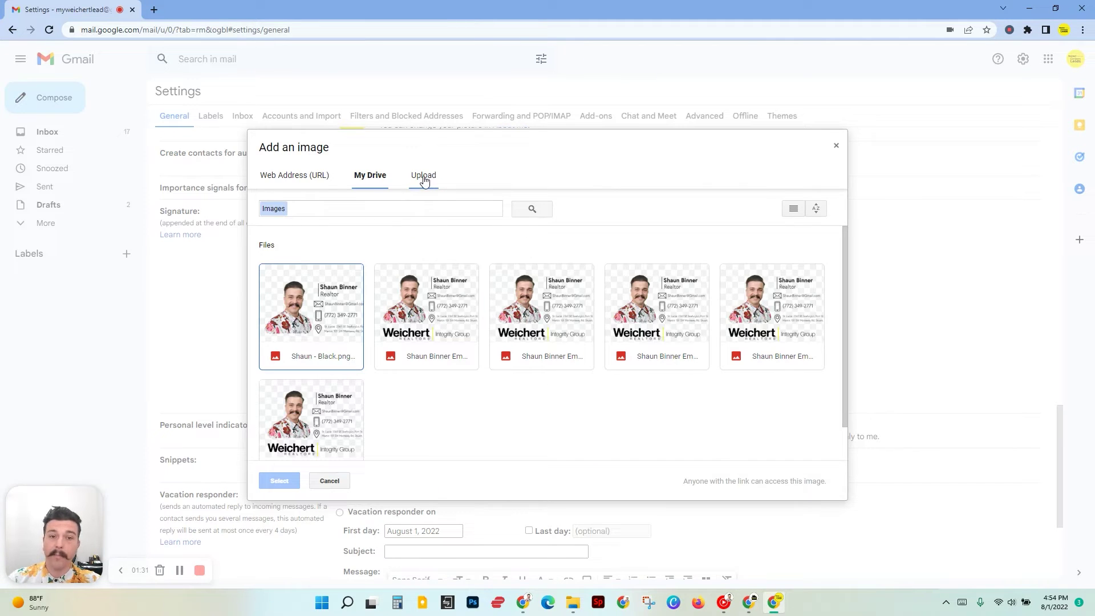
pyautogui.click(423, 176)
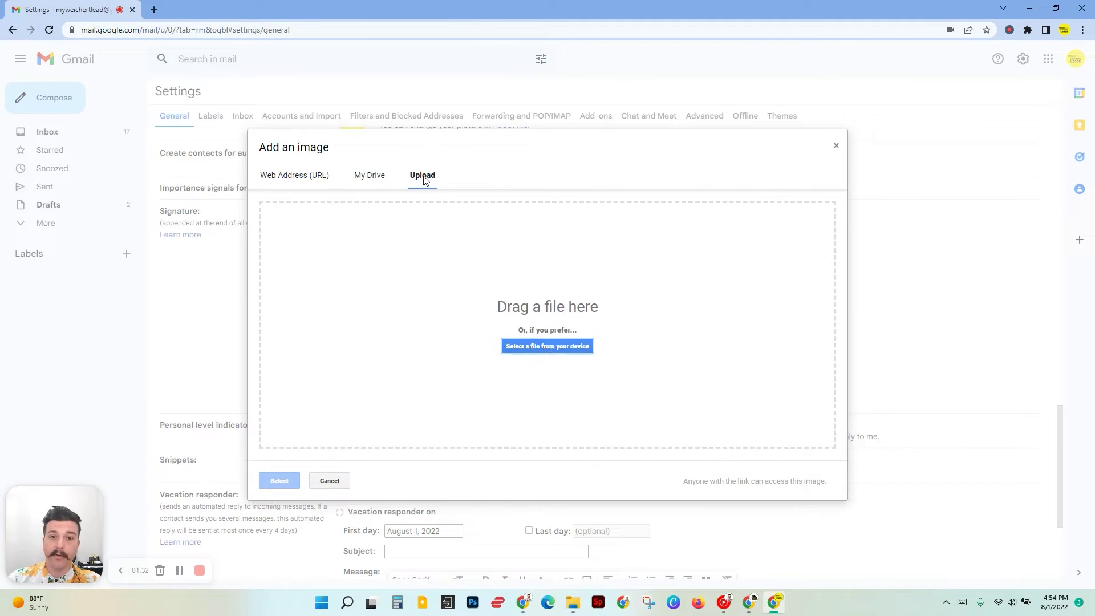
pyautogui.click(574, 350)
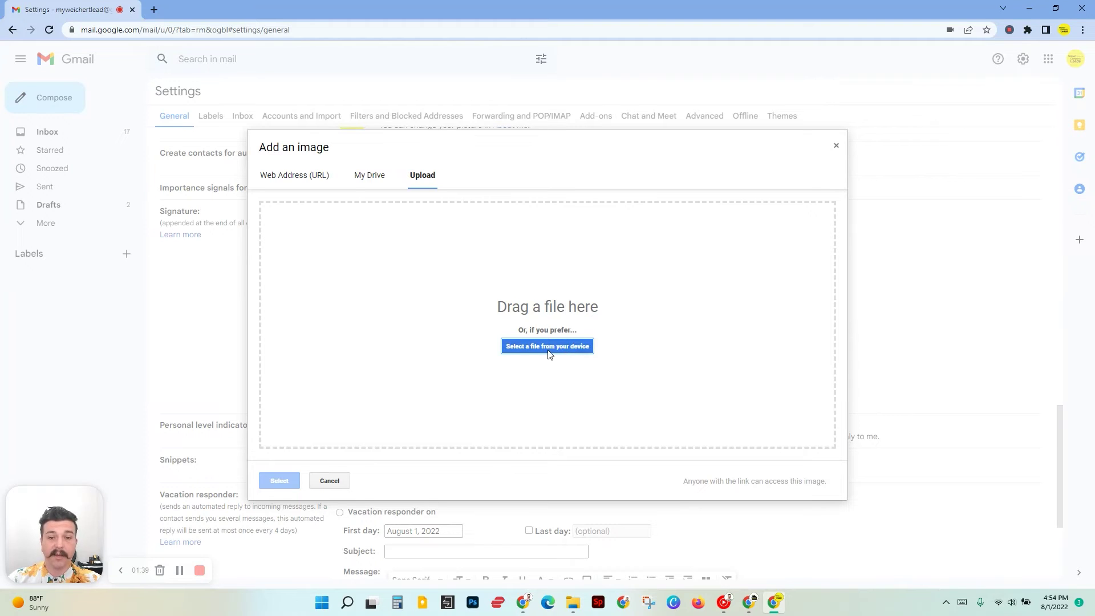
pyautogui.scroll(-1, 284, 245)
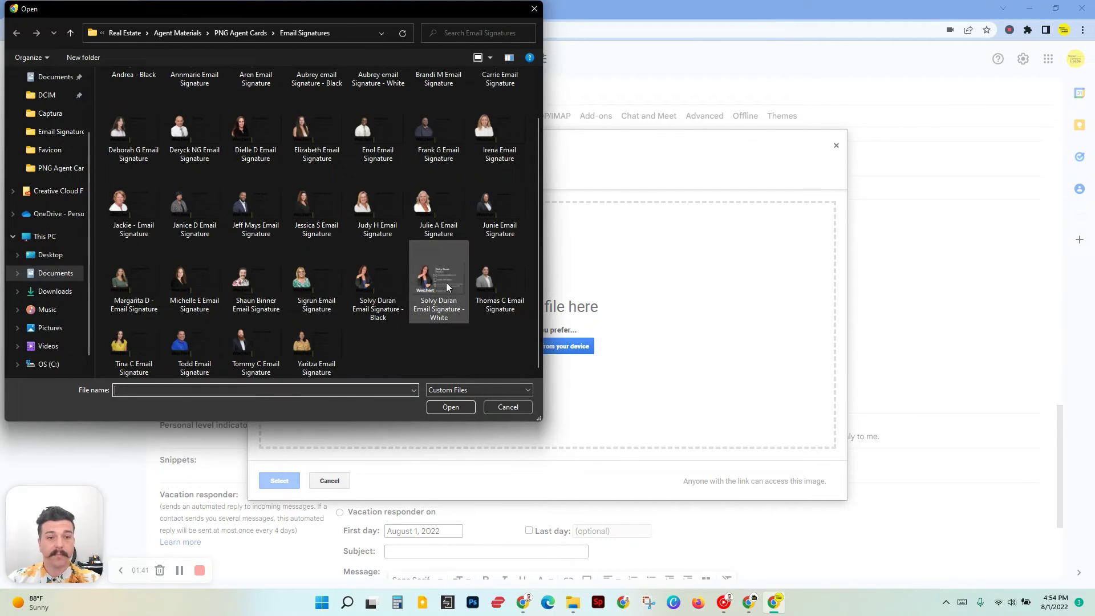
pyautogui.click(257, 277)
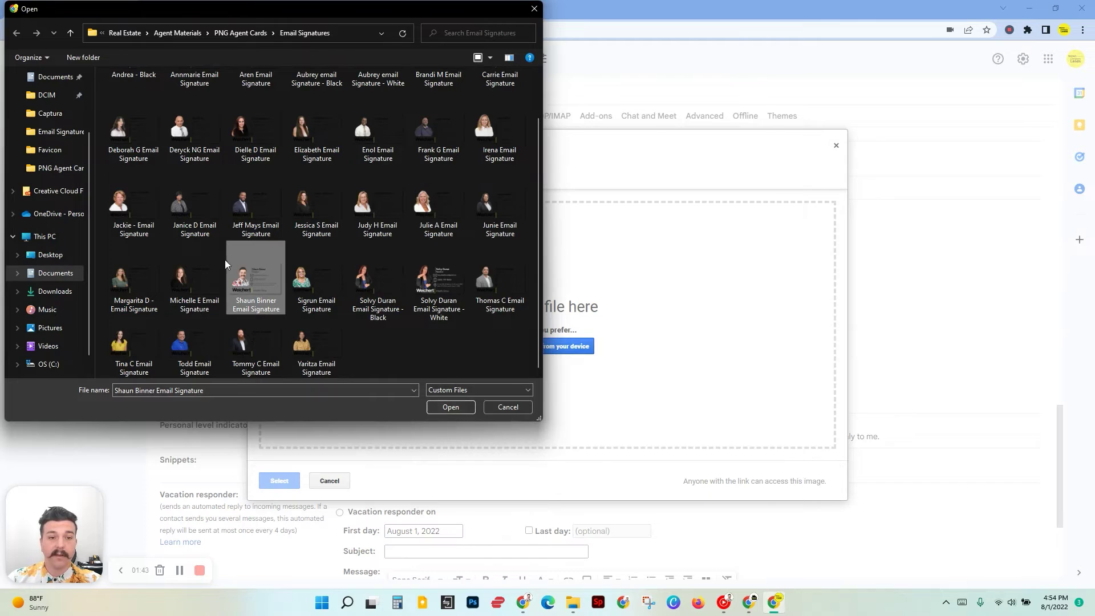
pyautogui.click(455, 409)
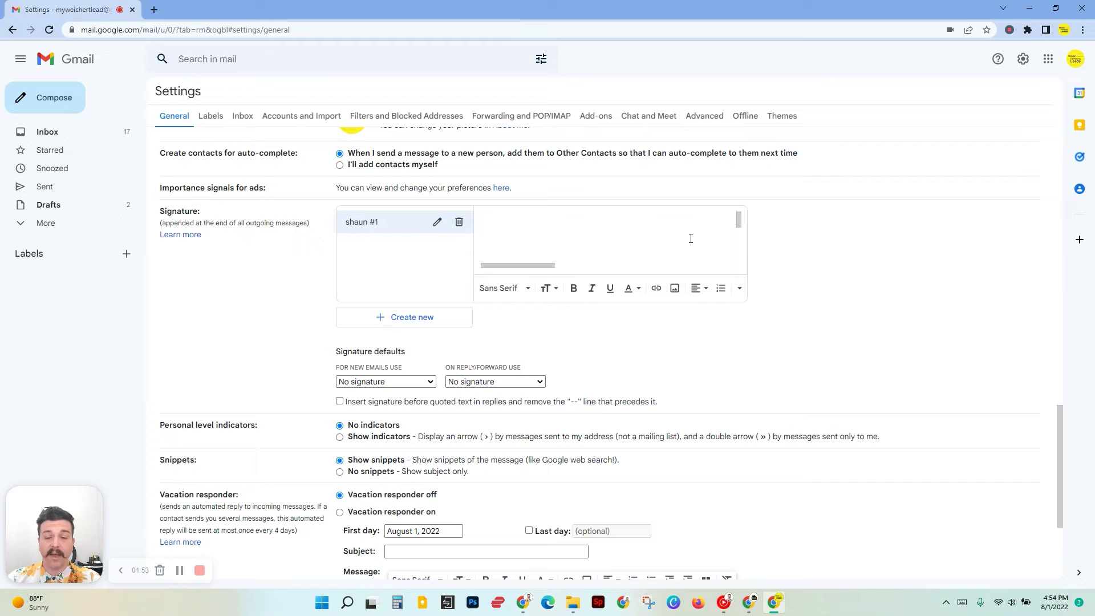
# Step: Resize the signature image to Large so the full Weichert Realtors business card shows
pyautogui.hotkey('ctrl', 'v')
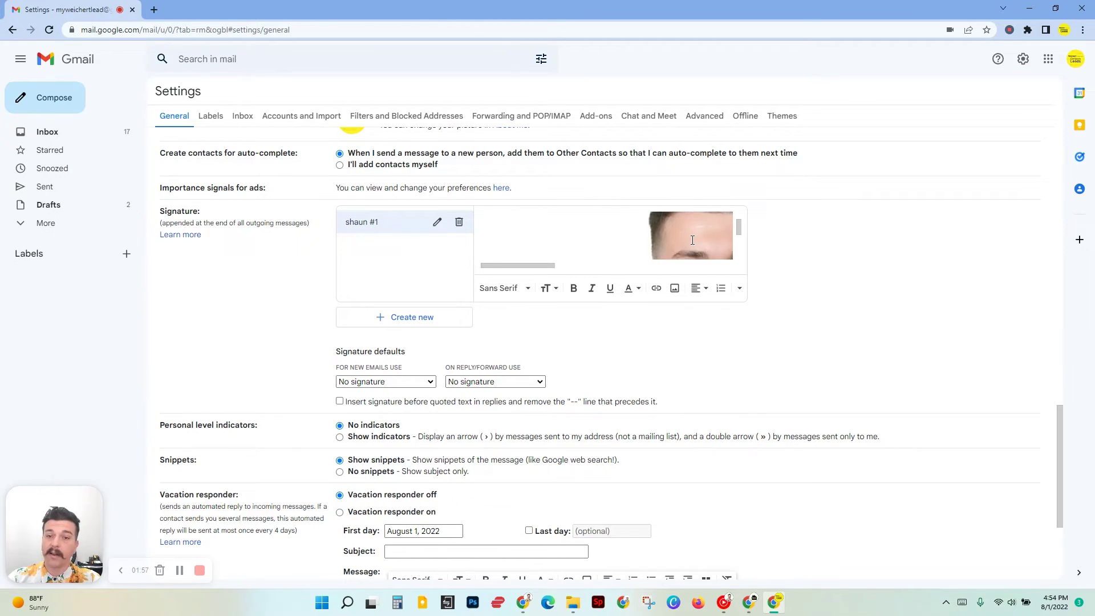
pyautogui.click(692, 240)
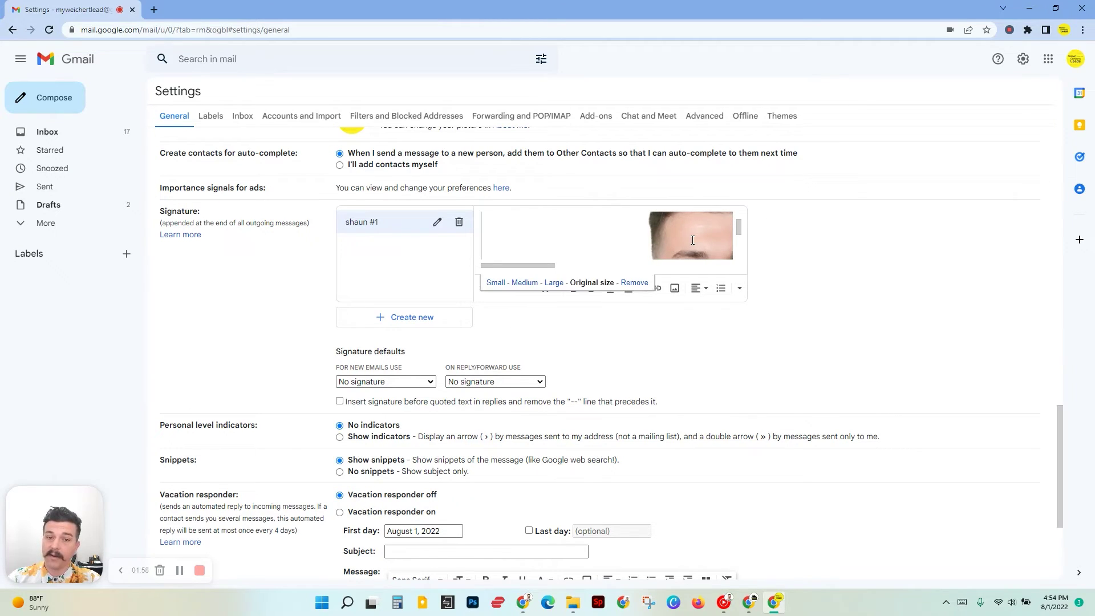
pyautogui.click(549, 285)
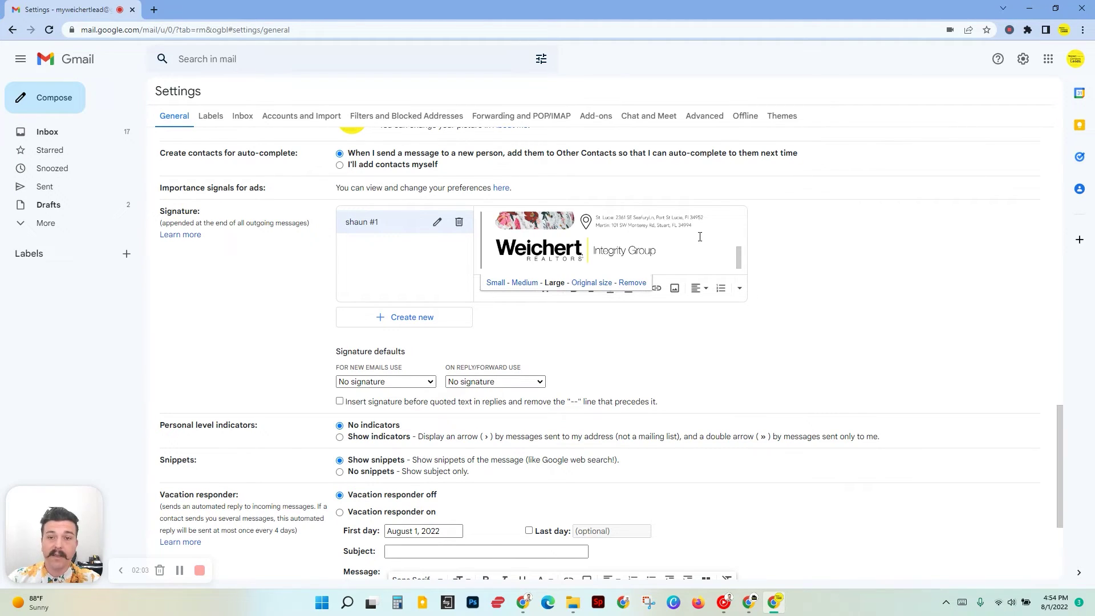
pyautogui.click(845, 255)
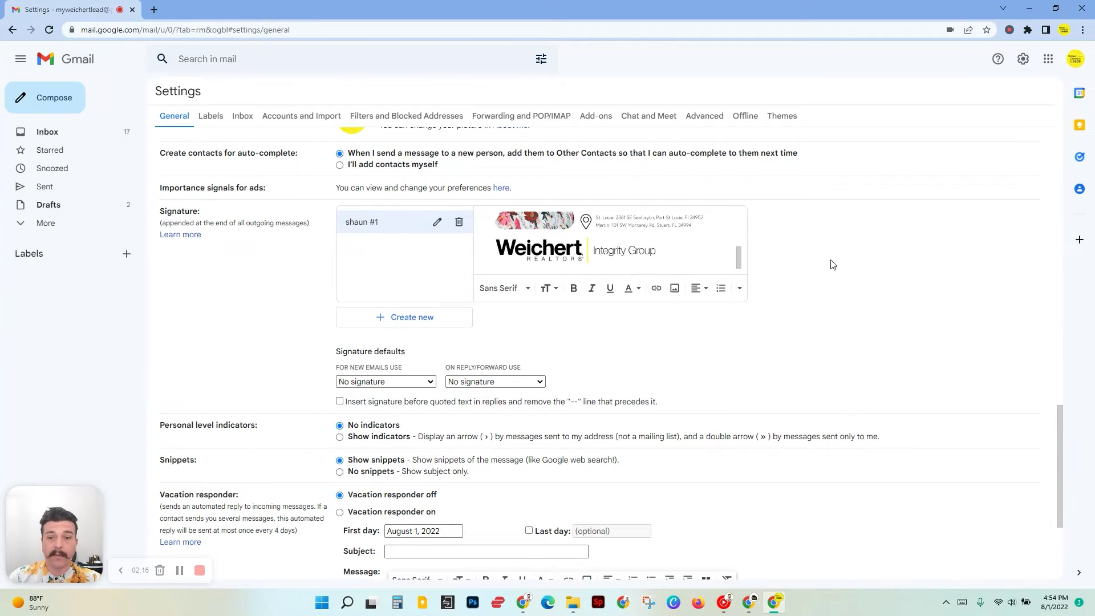
# Step: Link the business-card image to the agent's personal website URL via Edit Link
pyautogui.moveTo(710, 242)
pyautogui.mouseDown()
pyautogui.moveTo(707, 230)
pyautogui.moveTo(542, 225)
pyautogui.mouseUp()
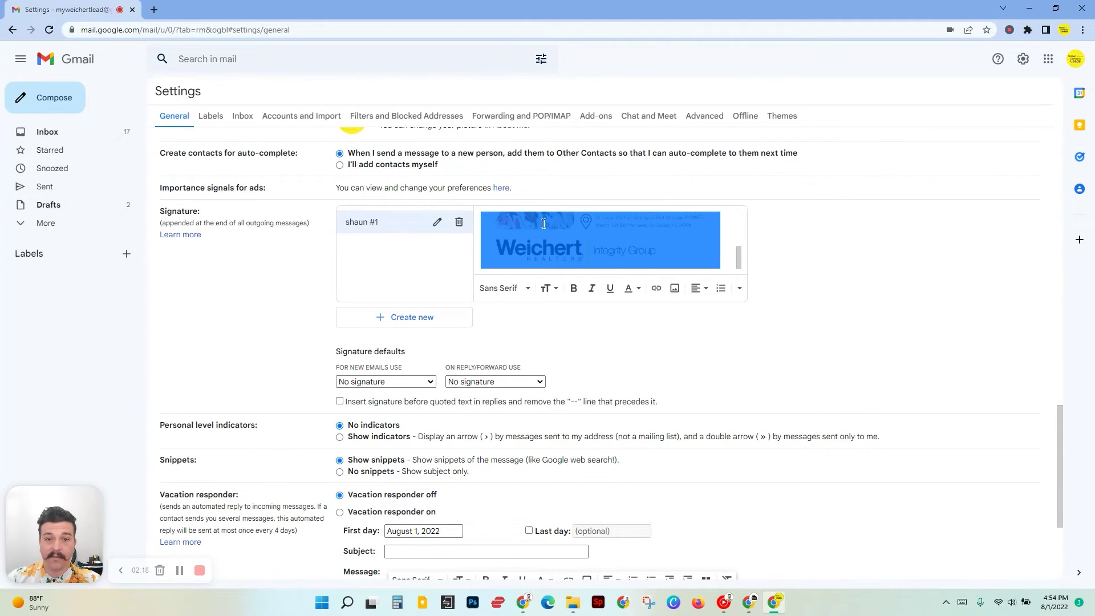
pyautogui.click(656, 290)
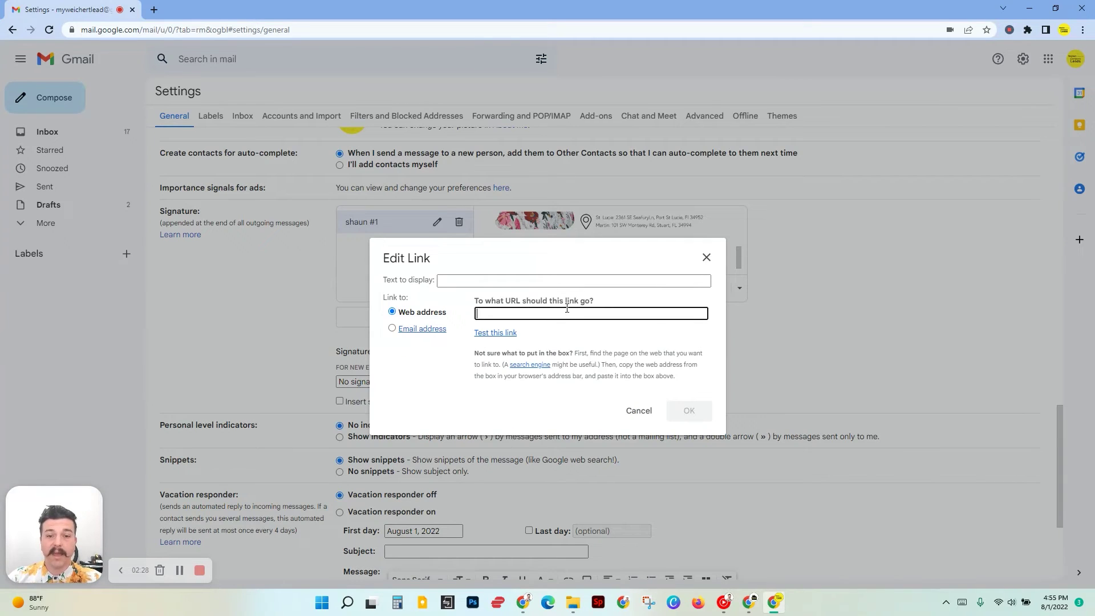
pyautogui.write('shaun')
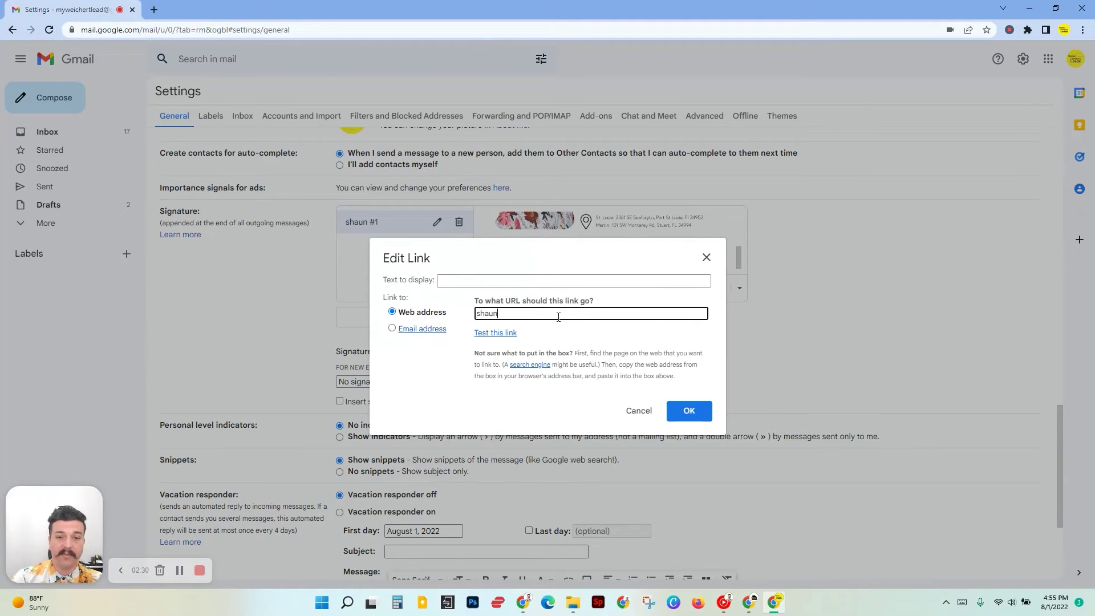
pyautogui.write('binn')
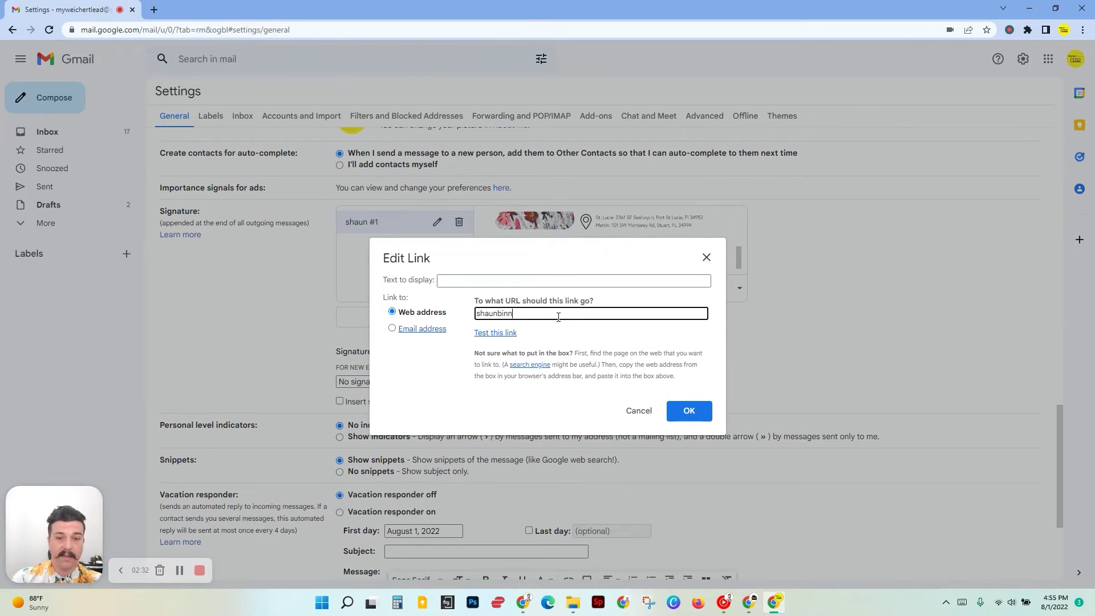
pyautogui.write('er')
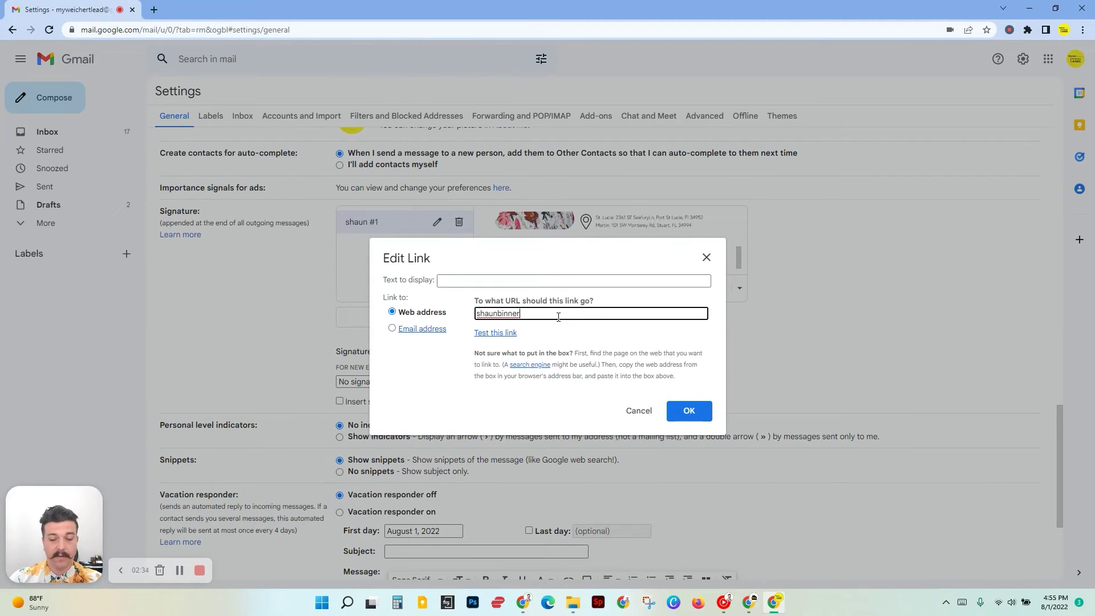
pyautogui.write('.com')
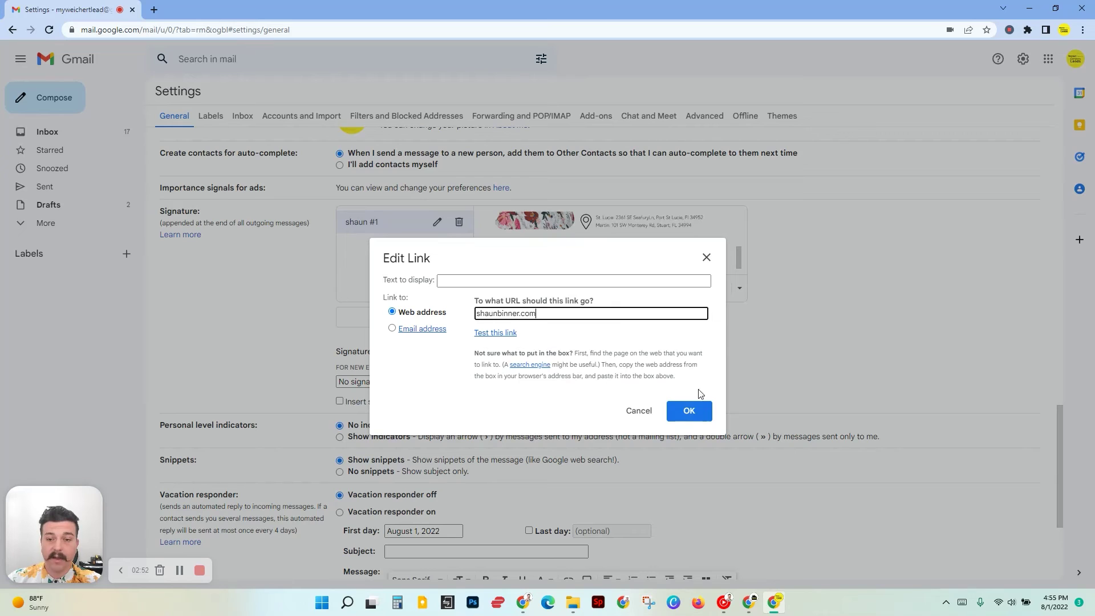
pyautogui.click(690, 411)
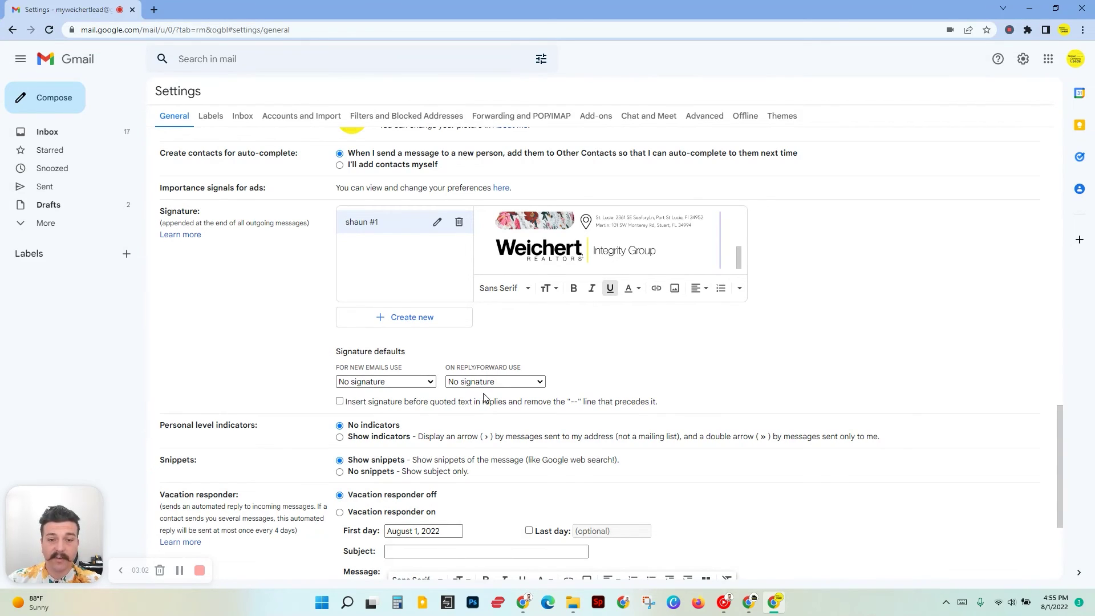
# Step: Choose the new signature for both new emails and replies/forwards, then save changes
pyautogui.click(430, 386)
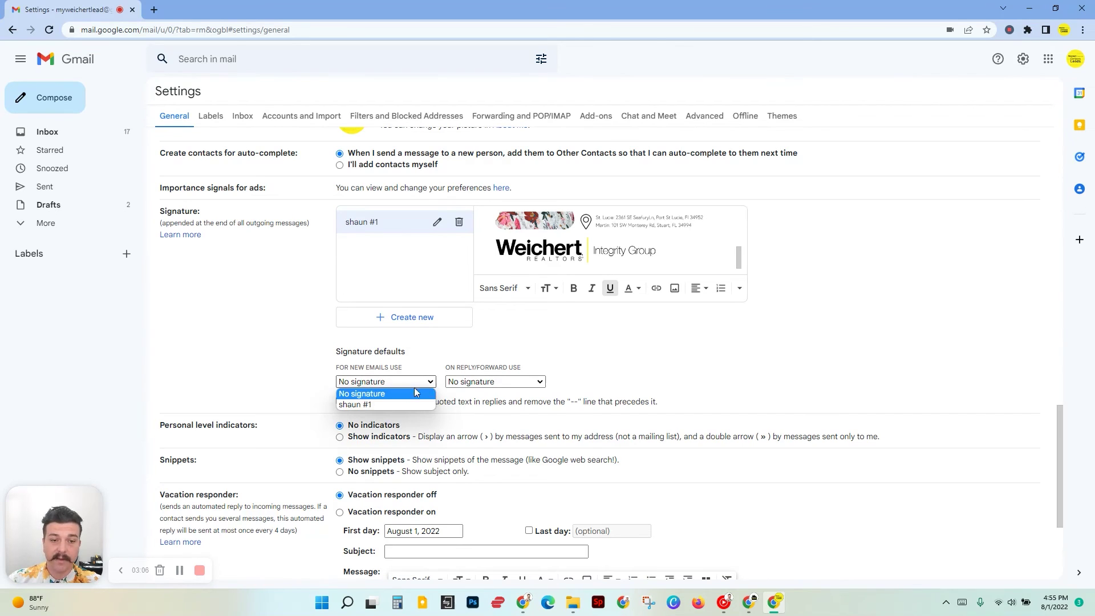
pyautogui.click(379, 405)
pyautogui.click(525, 384)
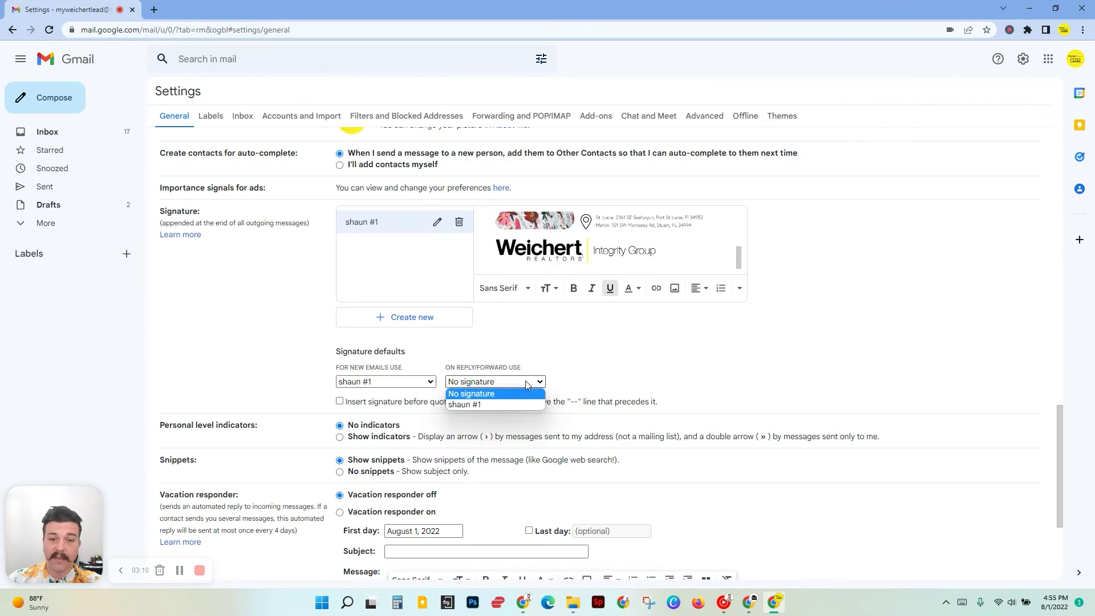
pyautogui.click(504, 404)
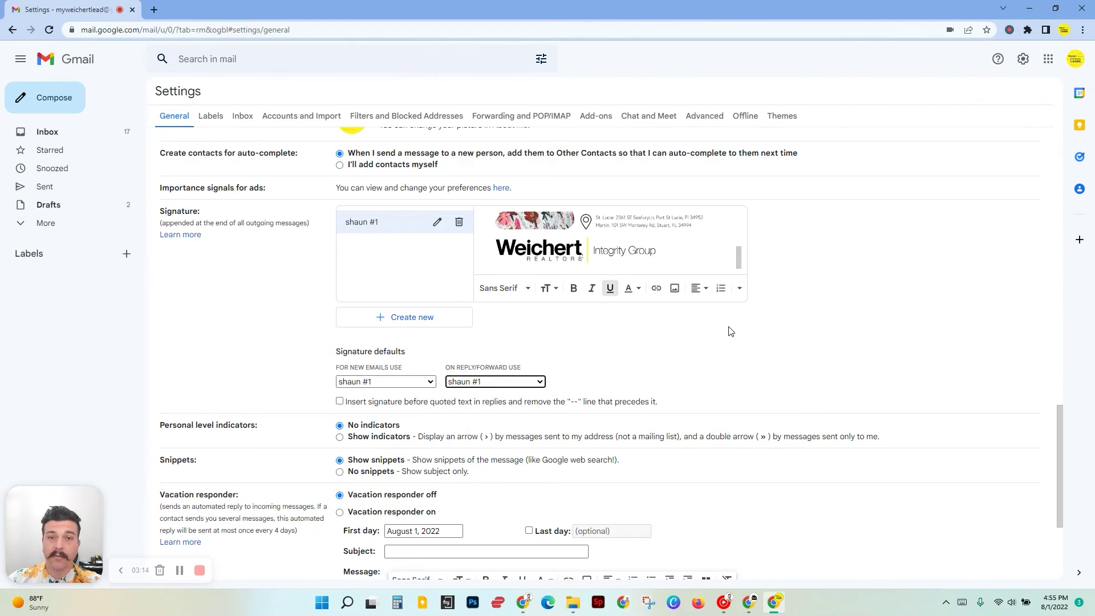
pyautogui.scroll(-3, 731, 332)
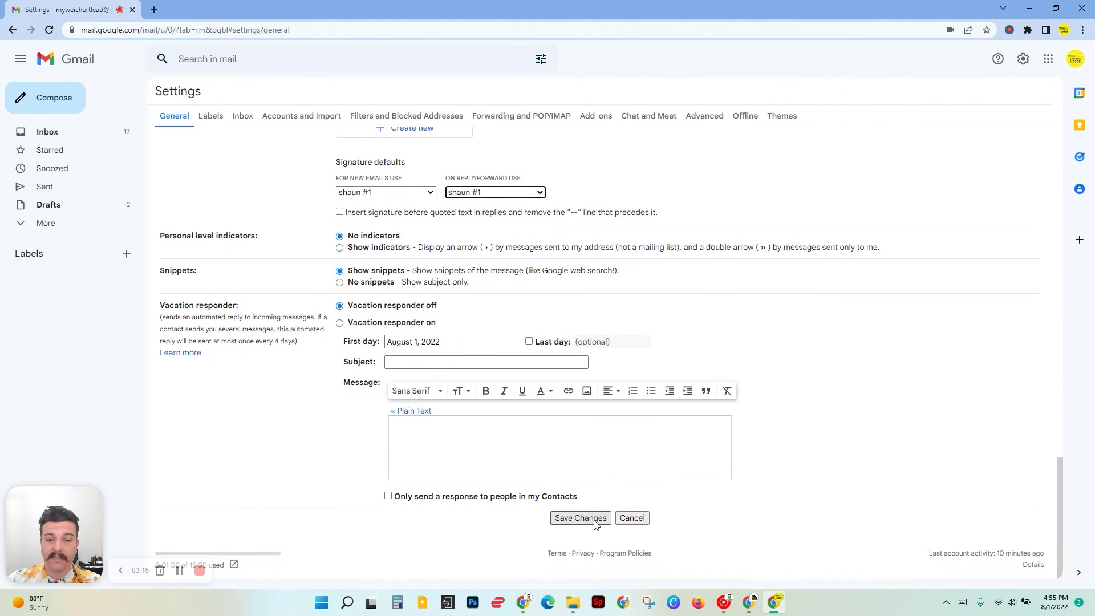
pyautogui.click(581, 518)
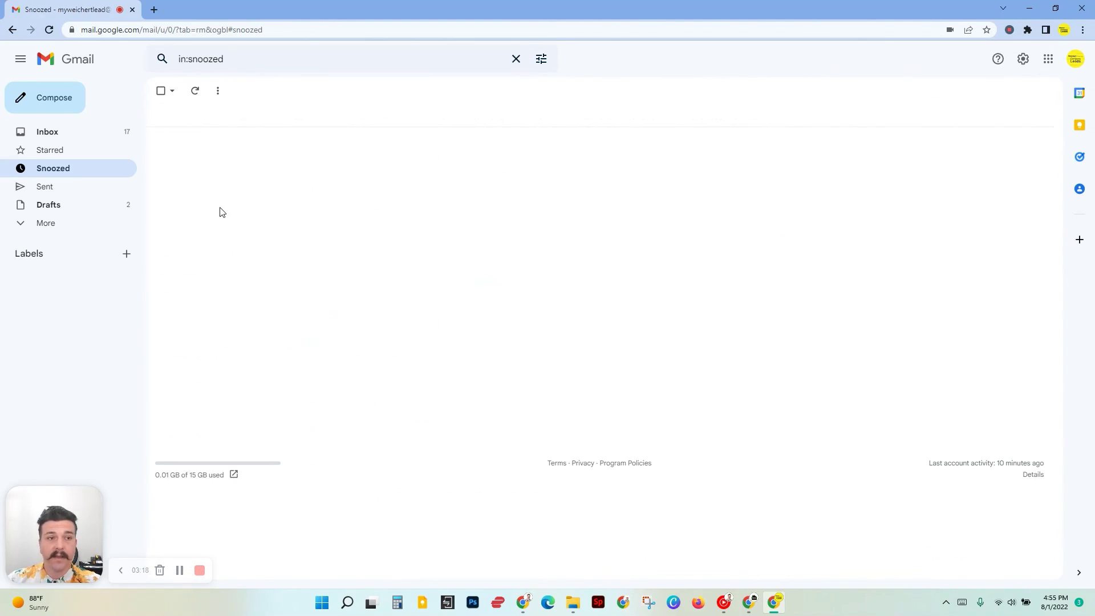